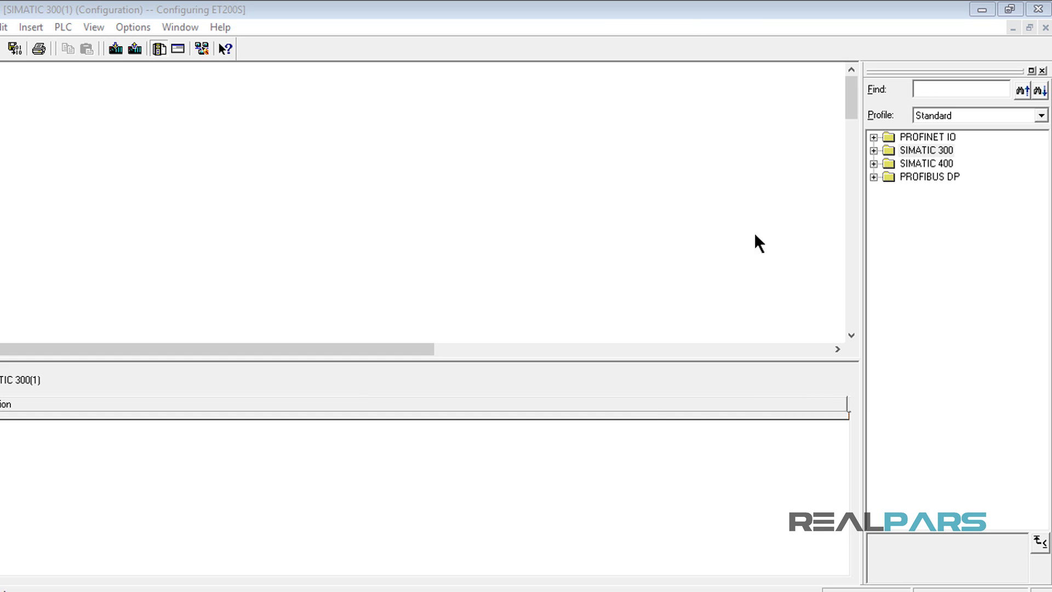
Step: Expand the SIMATIC 300 family and its CP-300 and FM-300 module folders in the hardware catalog
click(873, 150)
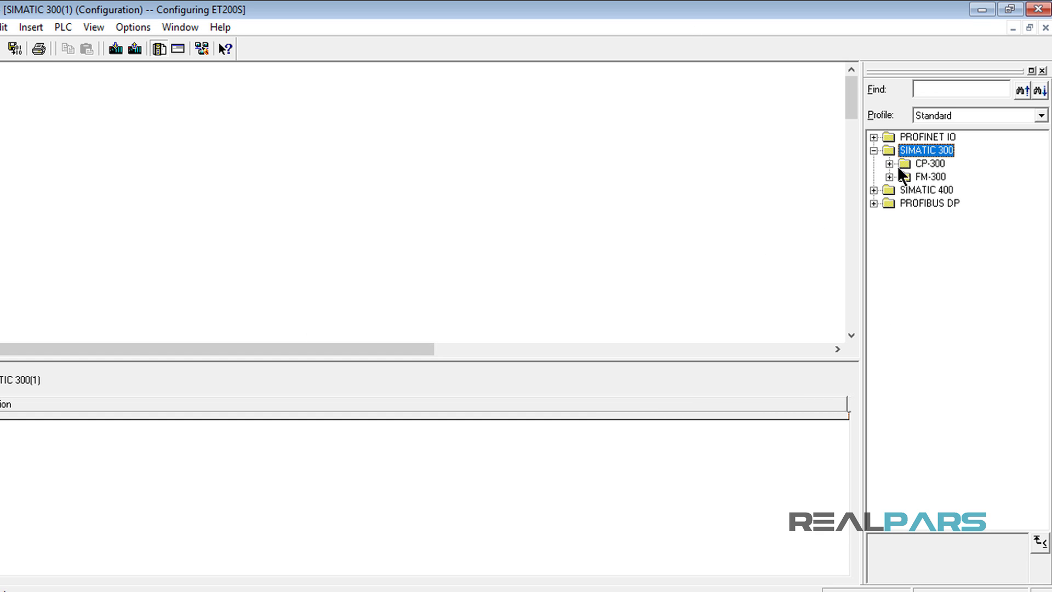
click(918, 163)
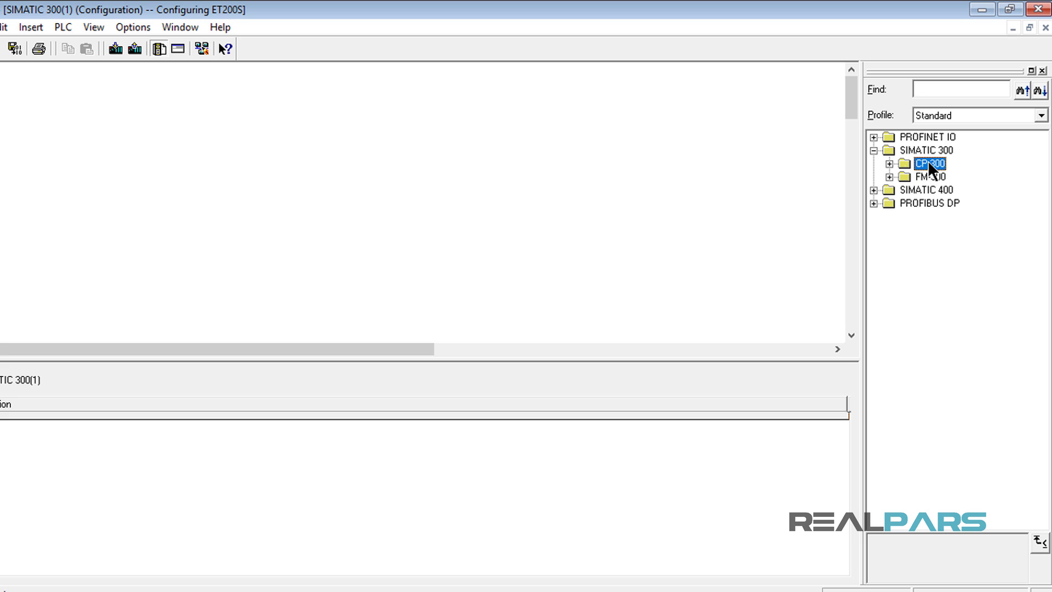
click(890, 163)
click(889, 190)
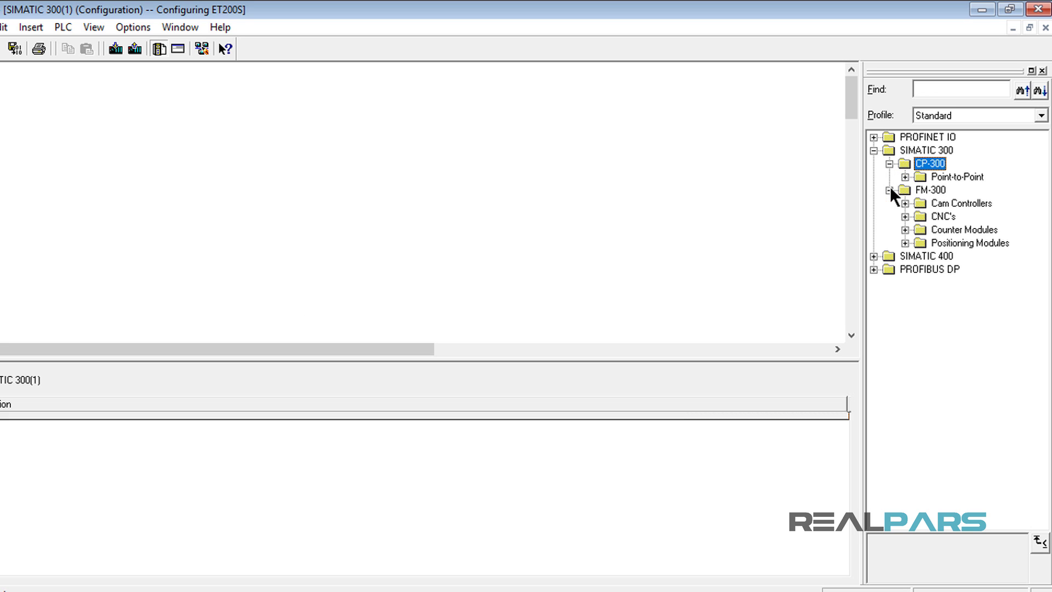
Step: Expand the SIMATIC 400 family to its FM-400 folder and keep the Standard catalog profile
click(912, 257)
click(872, 257)
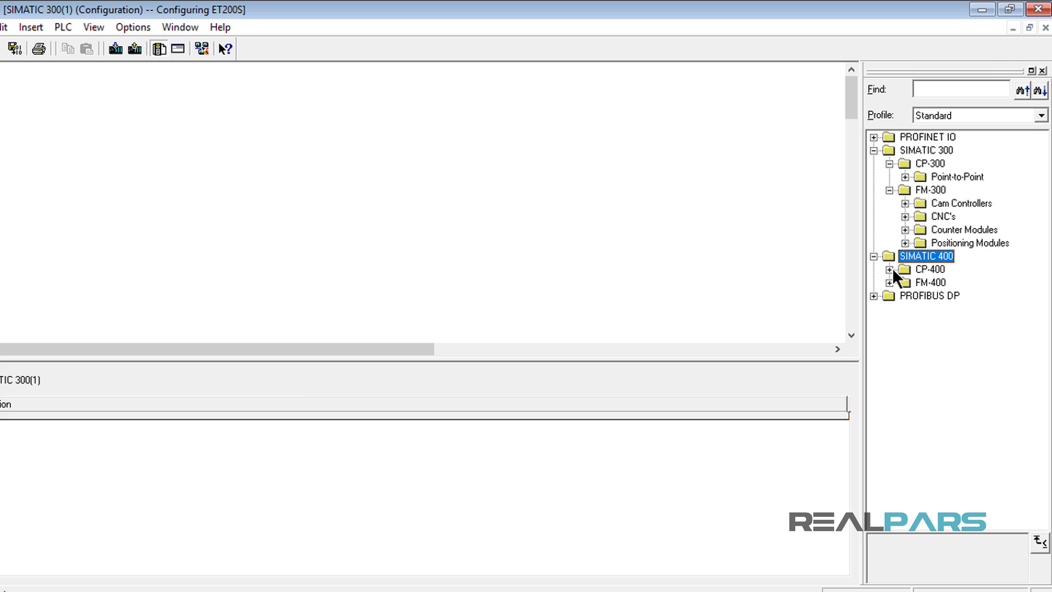
click(928, 270)
click(977, 115)
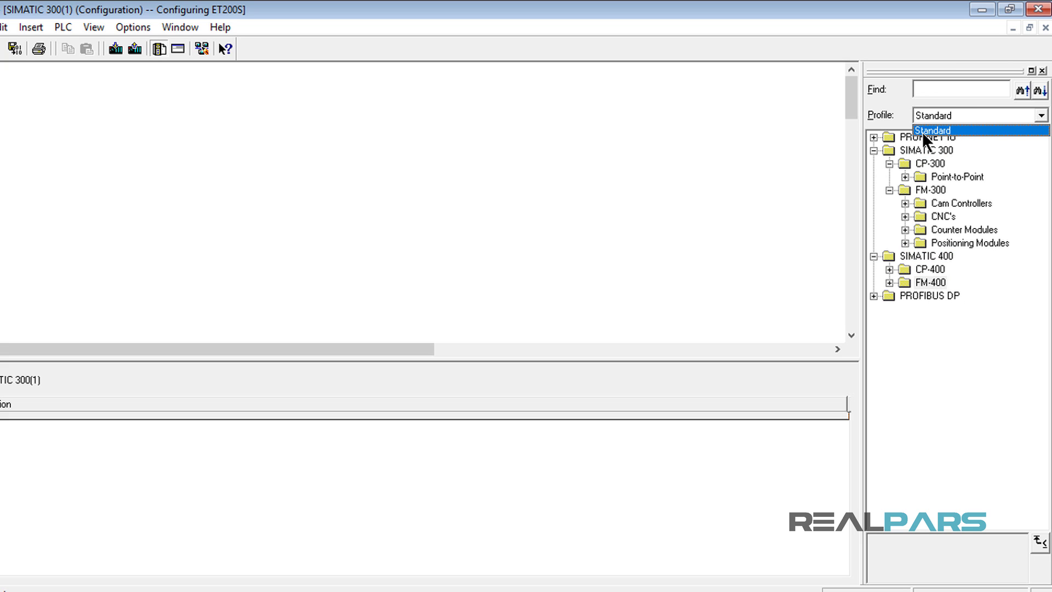
click(1011, 127)
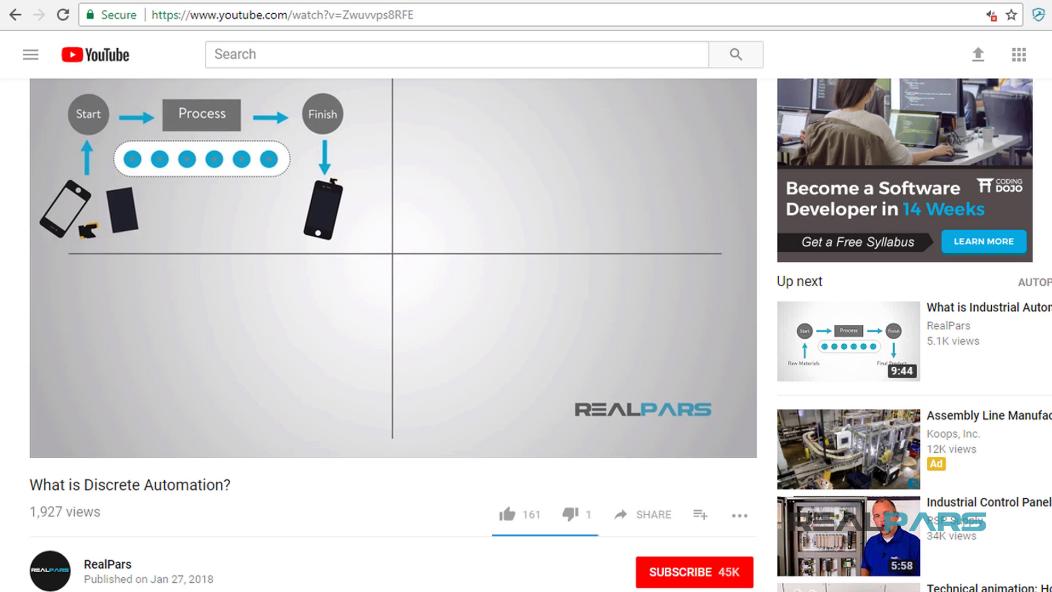
scroll(525, 329, down, 3)
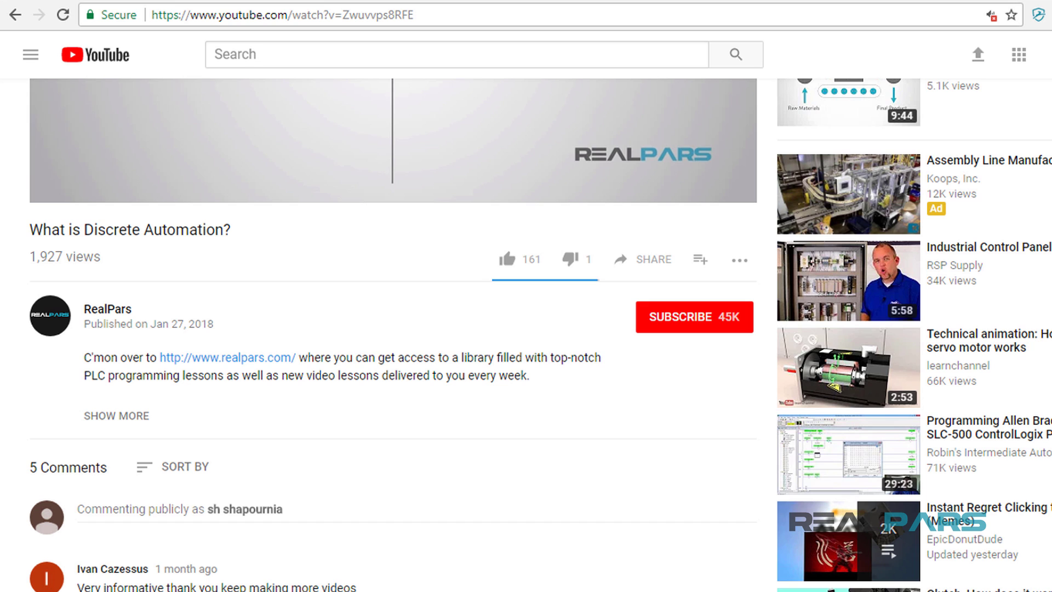
Step: Subscribe to the RealPars channel with all notifications turned on
click(688, 328)
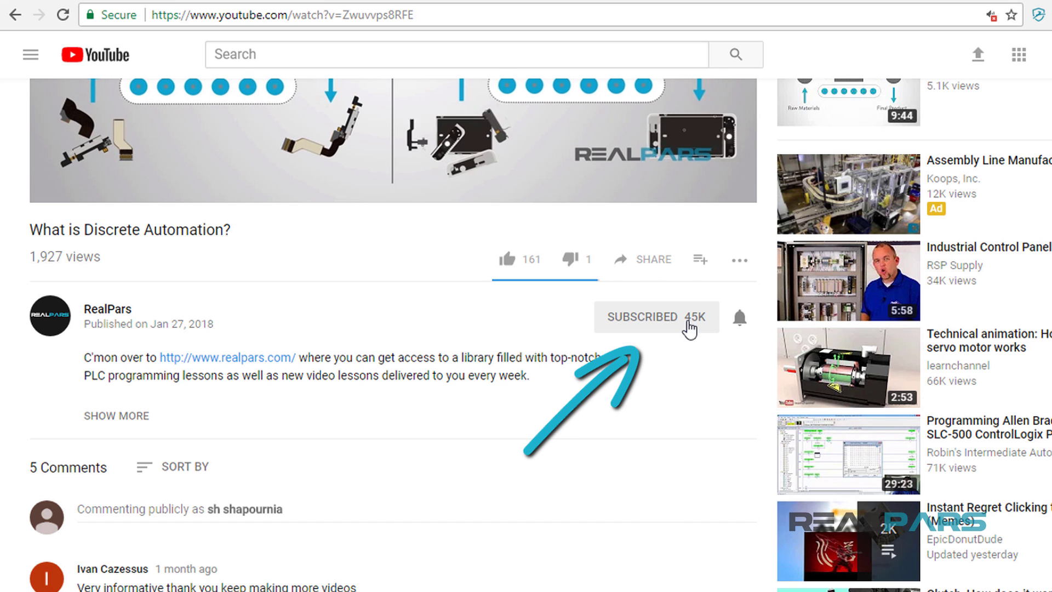
click(740, 319)
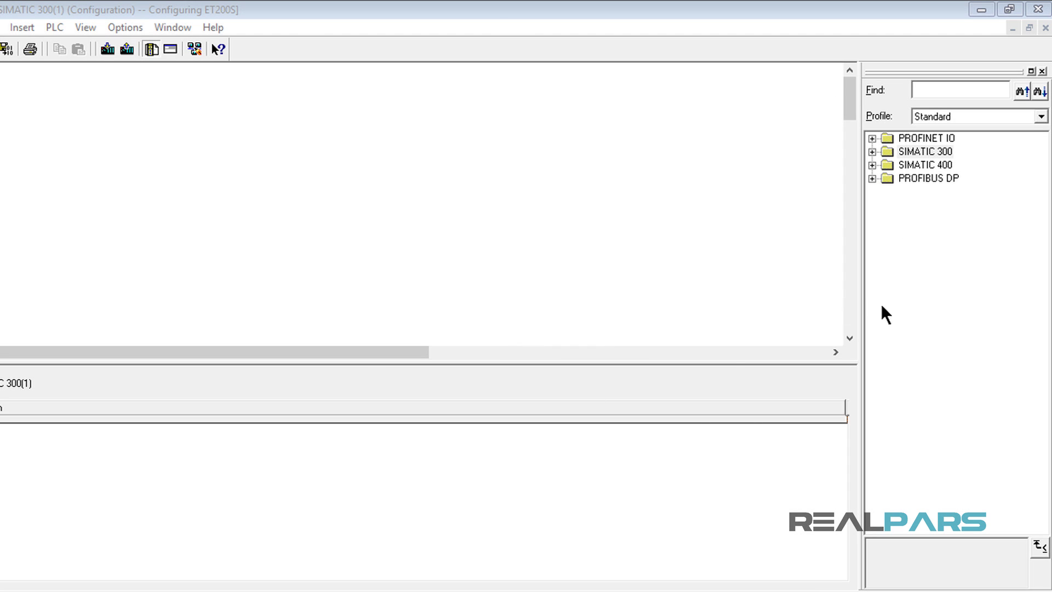
Step: Expand the SIMATIC 300 family and its CP-300 and FM-300 module folders in the catalog
double_click(885, 150)
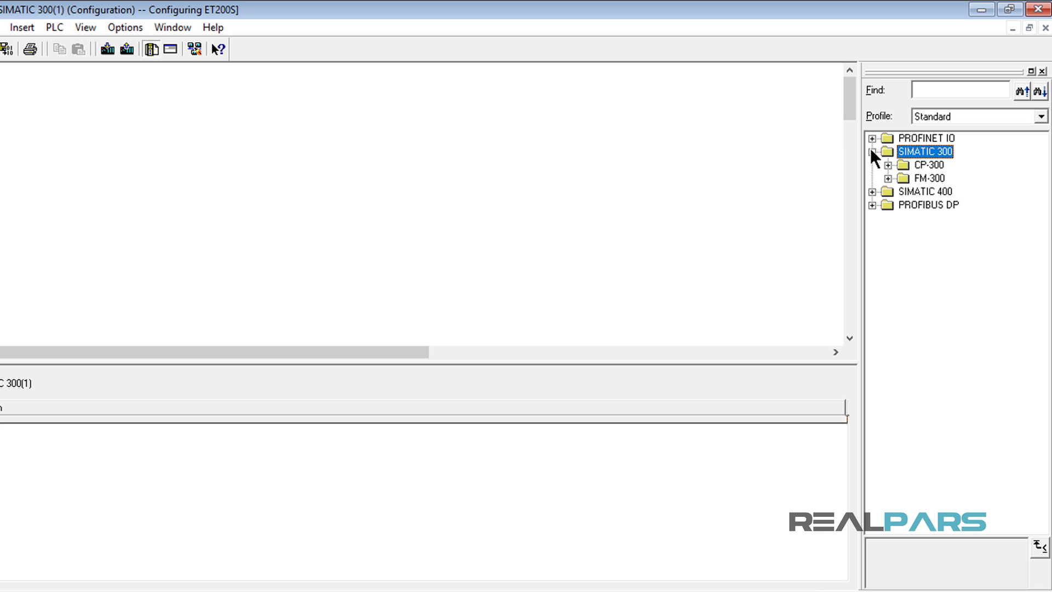
click(923, 165)
click(926, 162)
click(888, 165)
click(888, 192)
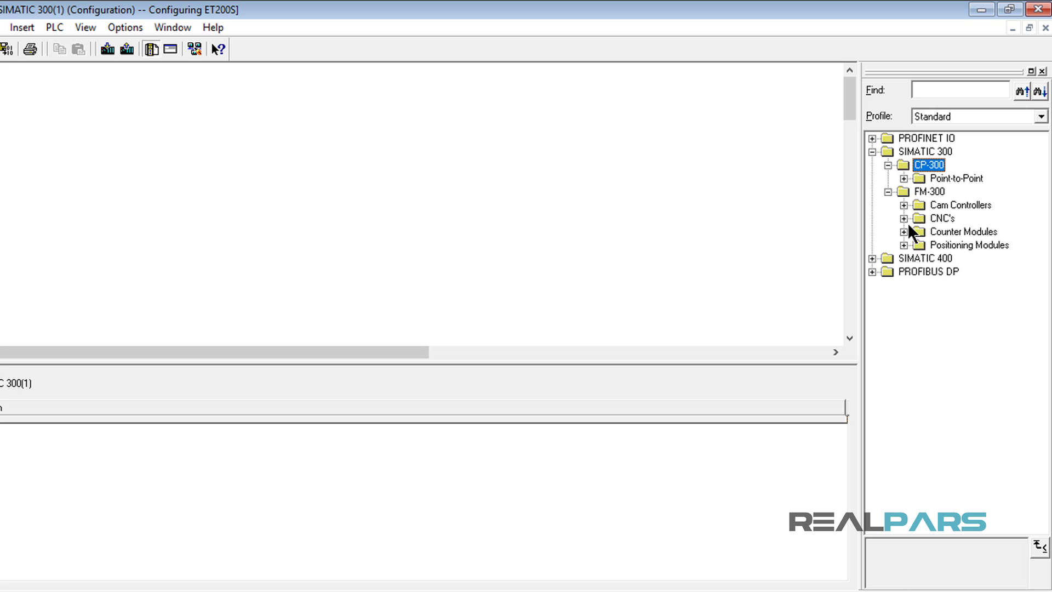
Step: Expand the SIMATIC 400 family to its FM-400 folder and reselect the Standard profile
click(920, 257)
double_click(885, 261)
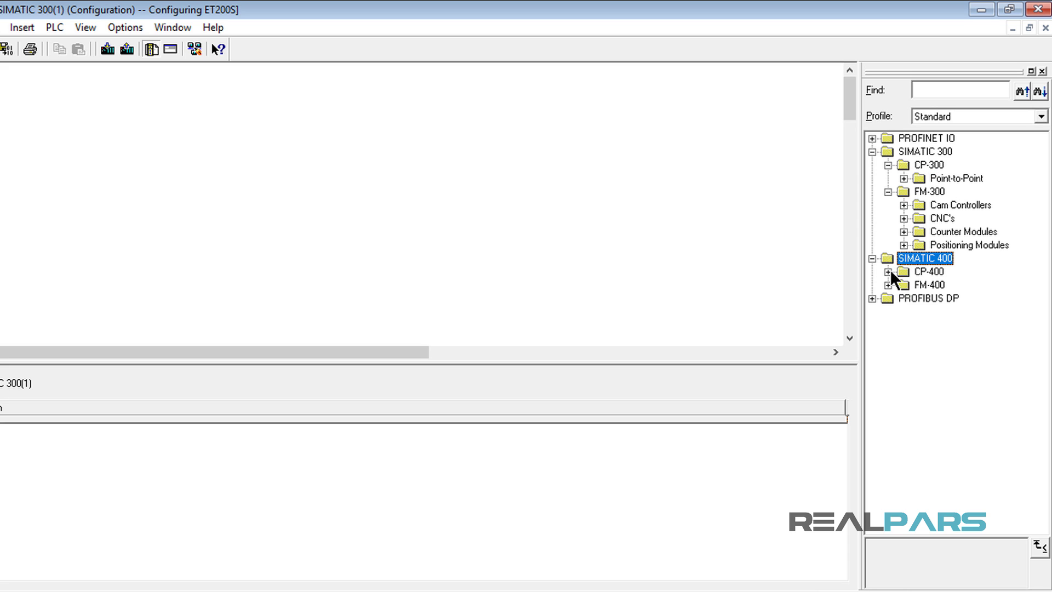
click(928, 272)
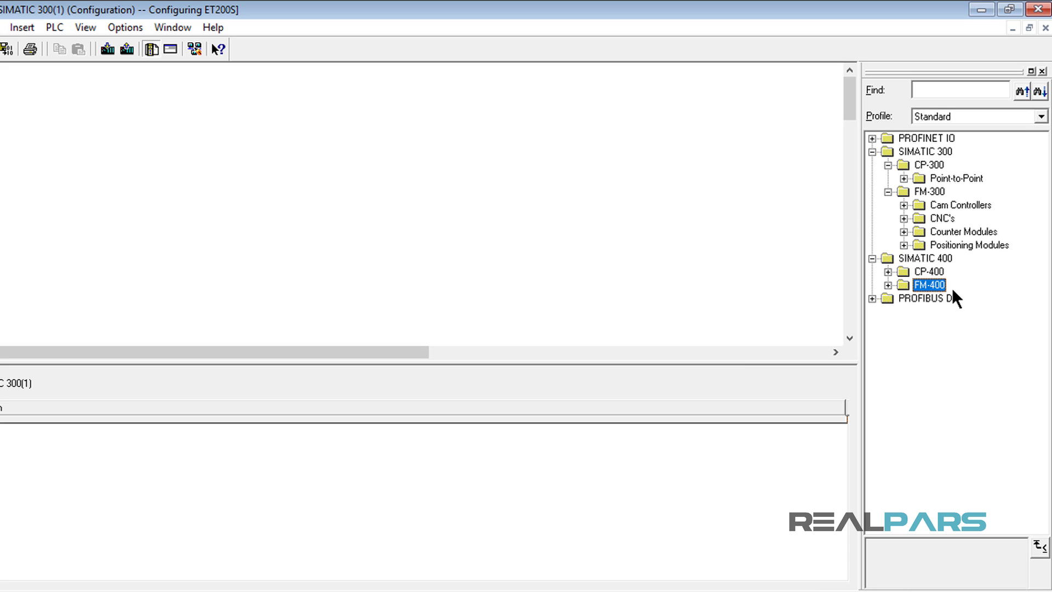
click(977, 116)
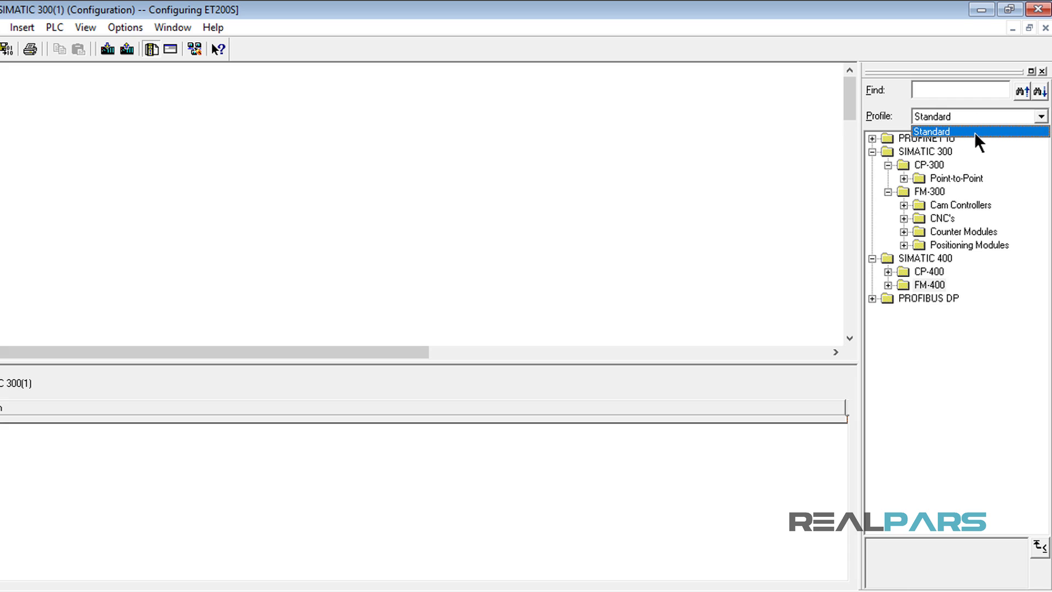
click(1007, 128)
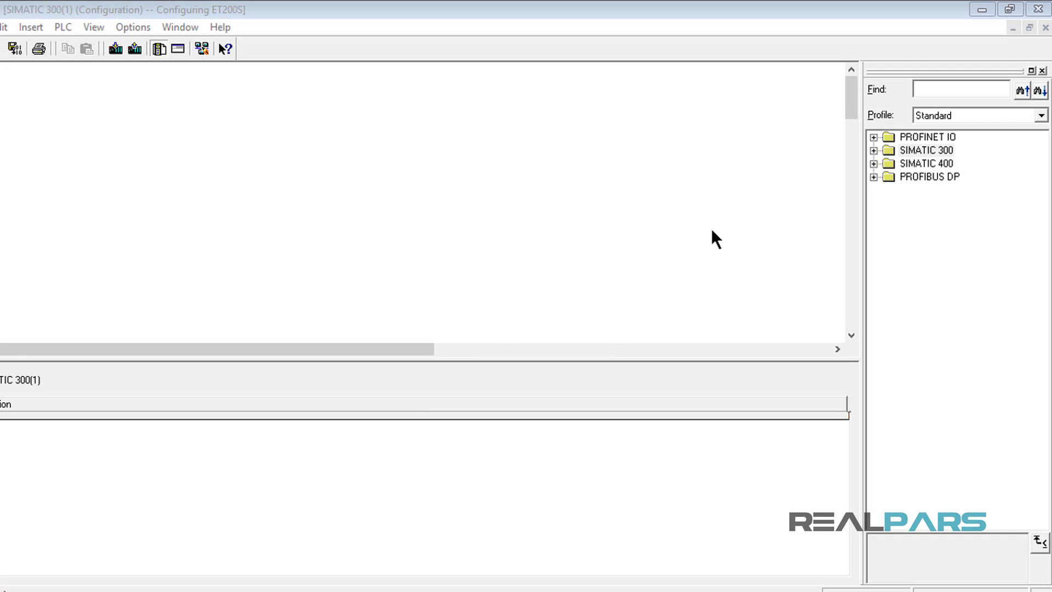
Step: Expand the SIMATIC 300 family and its CP-300 and FM-300 module folders in the catalog
click(872, 149)
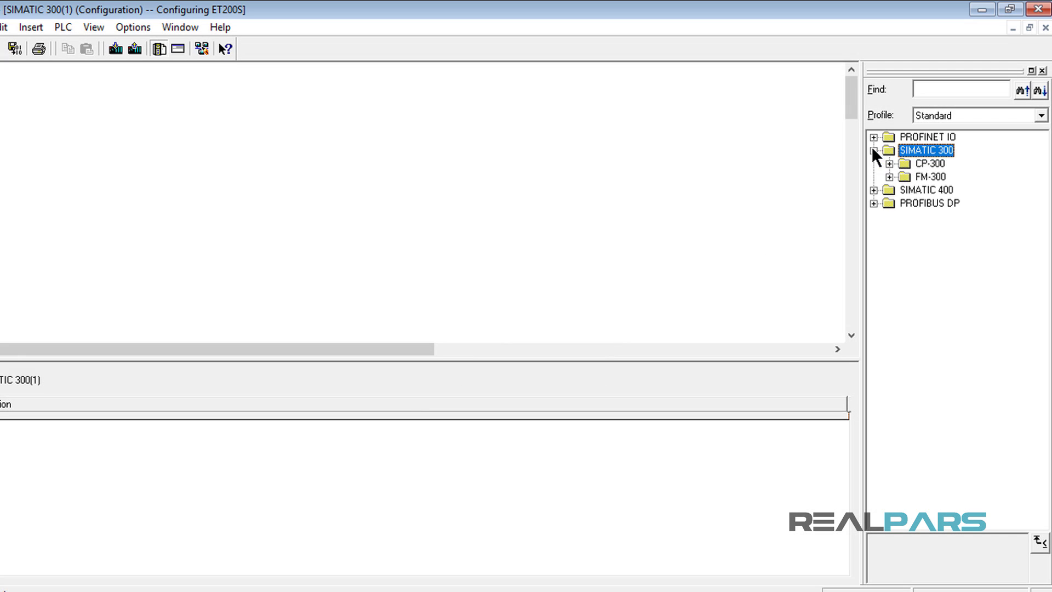
click(921, 164)
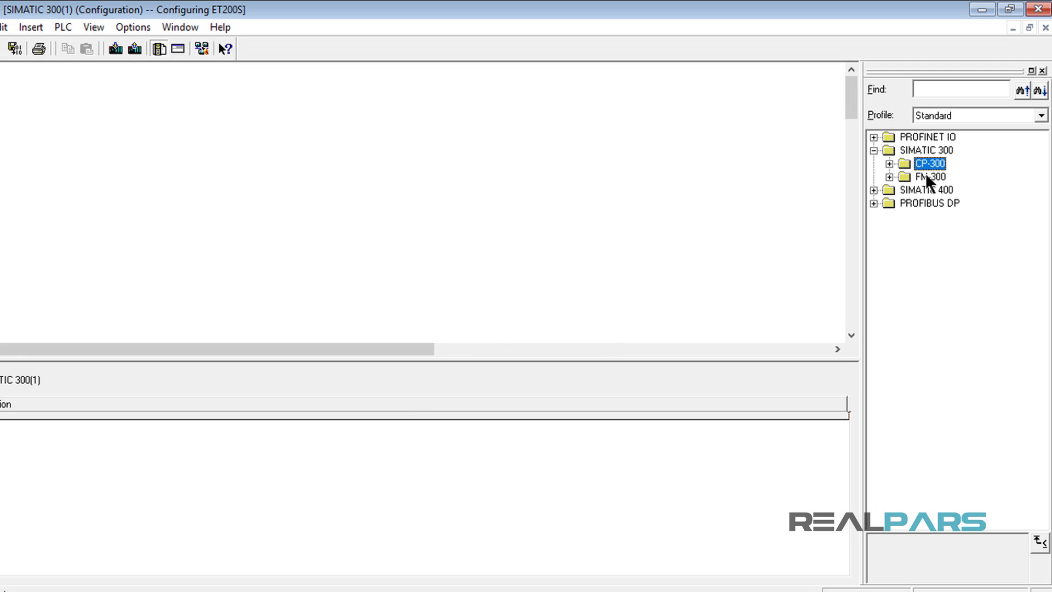
click(889, 163)
click(888, 190)
Step: Expand the SIMATIC 400 family to its FM-400 folder and show the catalog profile list
click(920, 255)
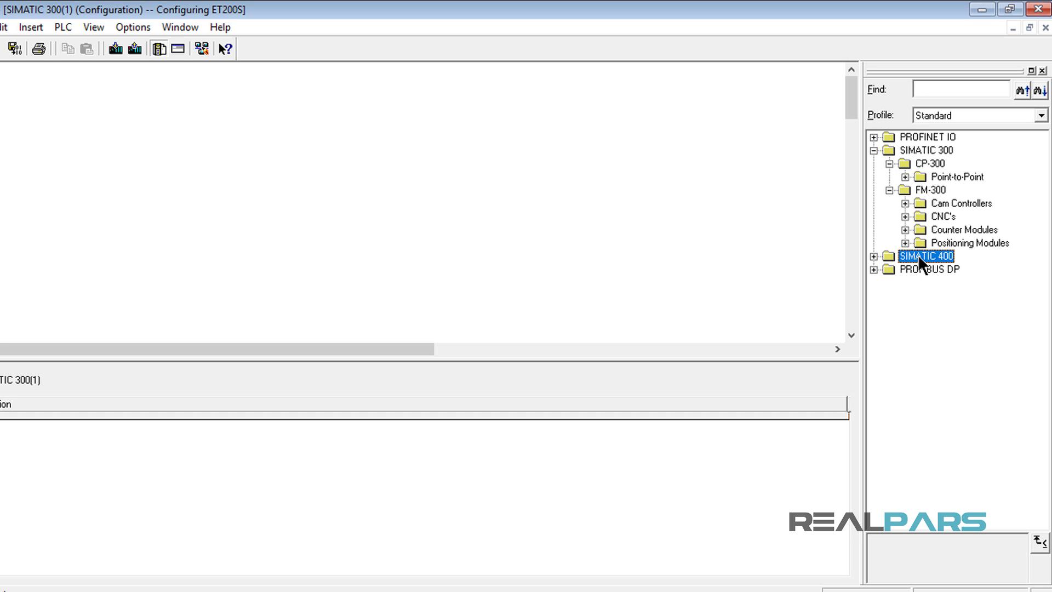
click(873, 256)
click(926, 283)
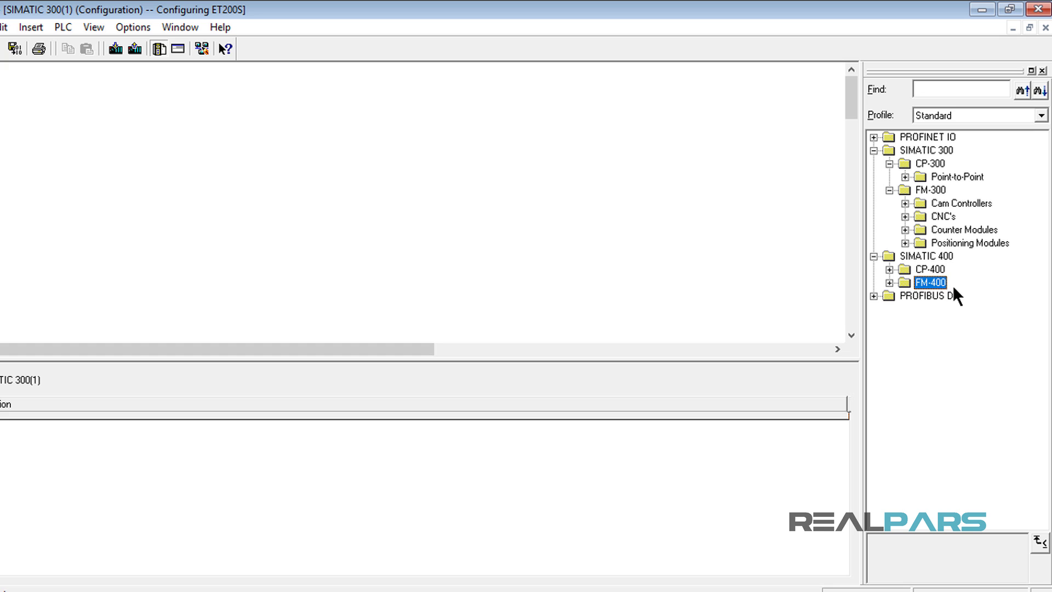
click(1041, 115)
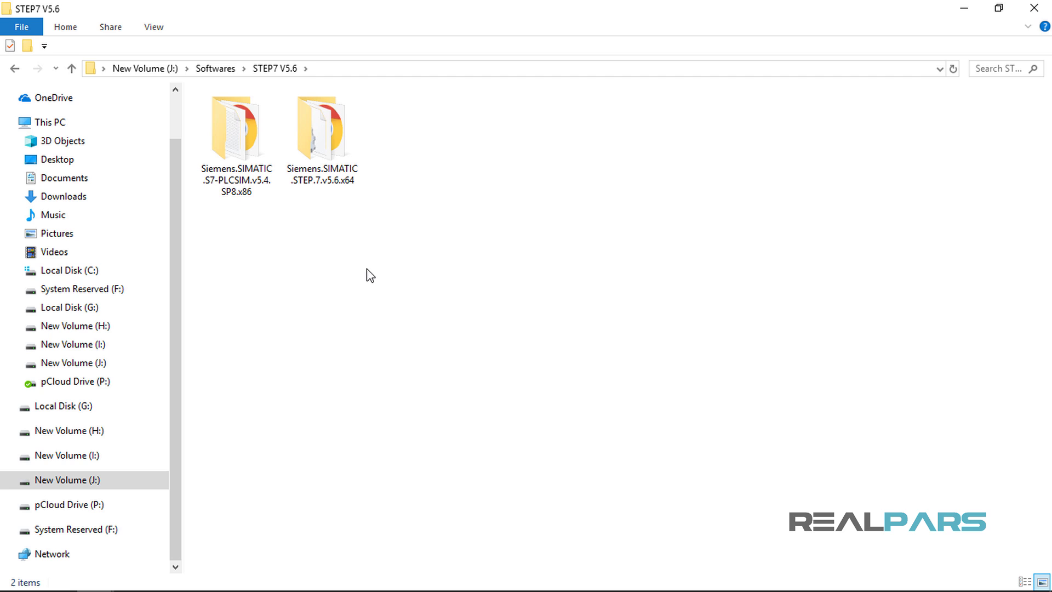
Step: Launch Setup from the Siemens.SIMATIC.STEP.7.v5.6.x64 installer folder in File Explorer
click(320, 139)
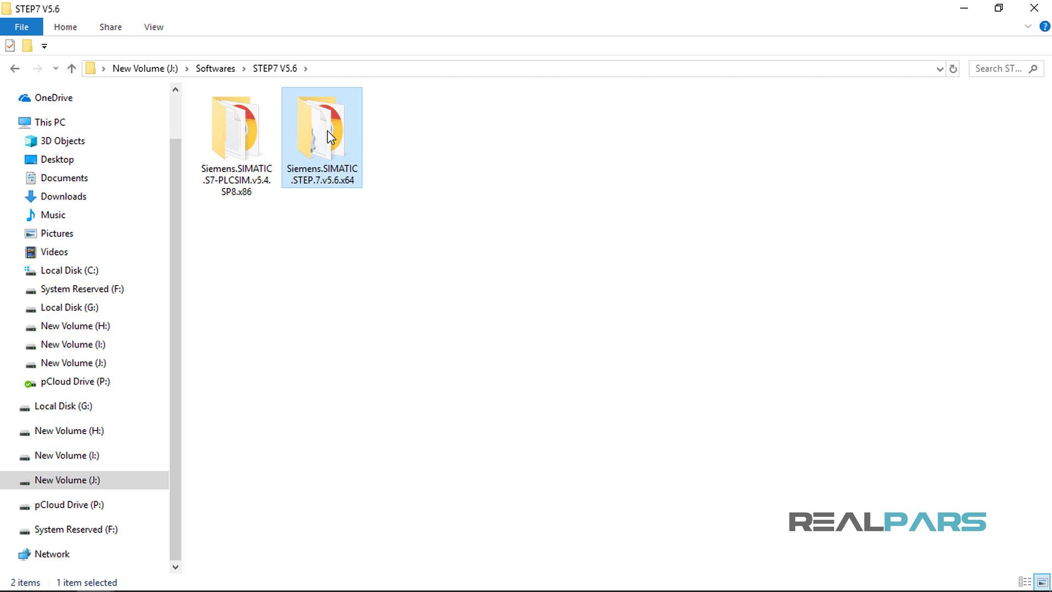
double_click(327, 134)
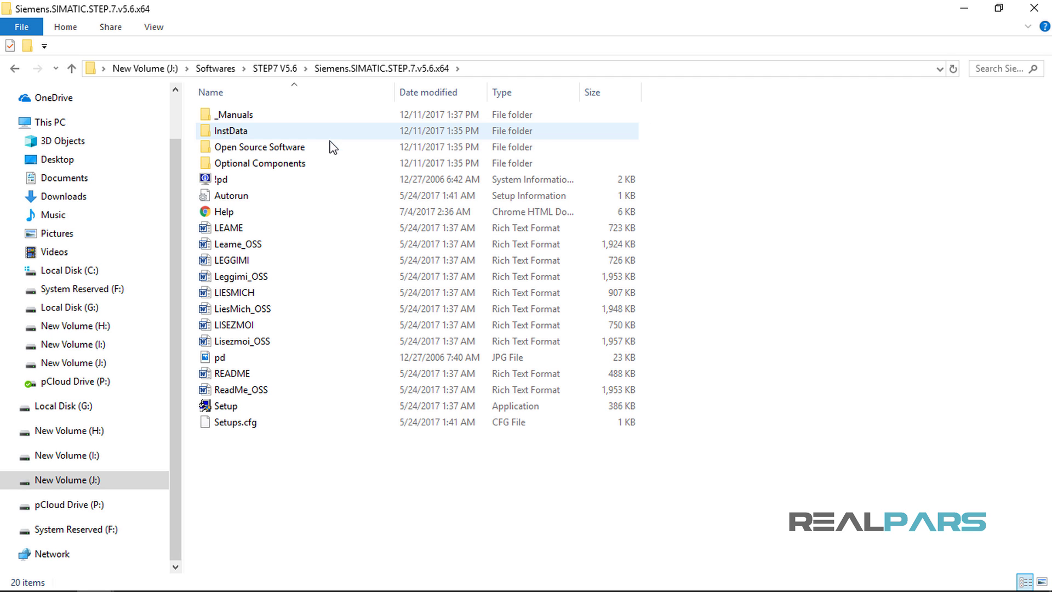
click(236, 407)
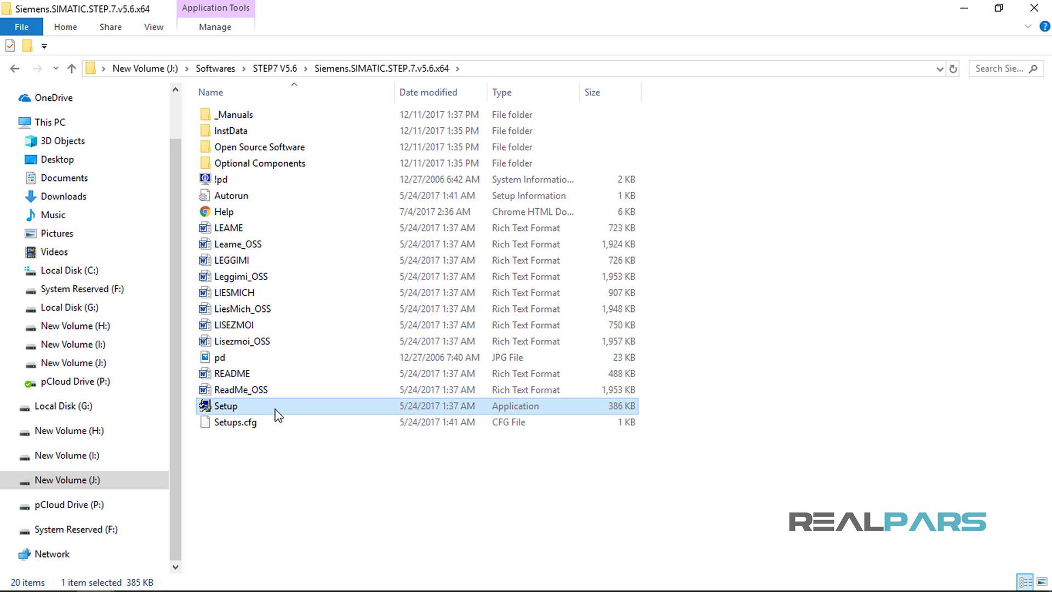
double_click(248, 409)
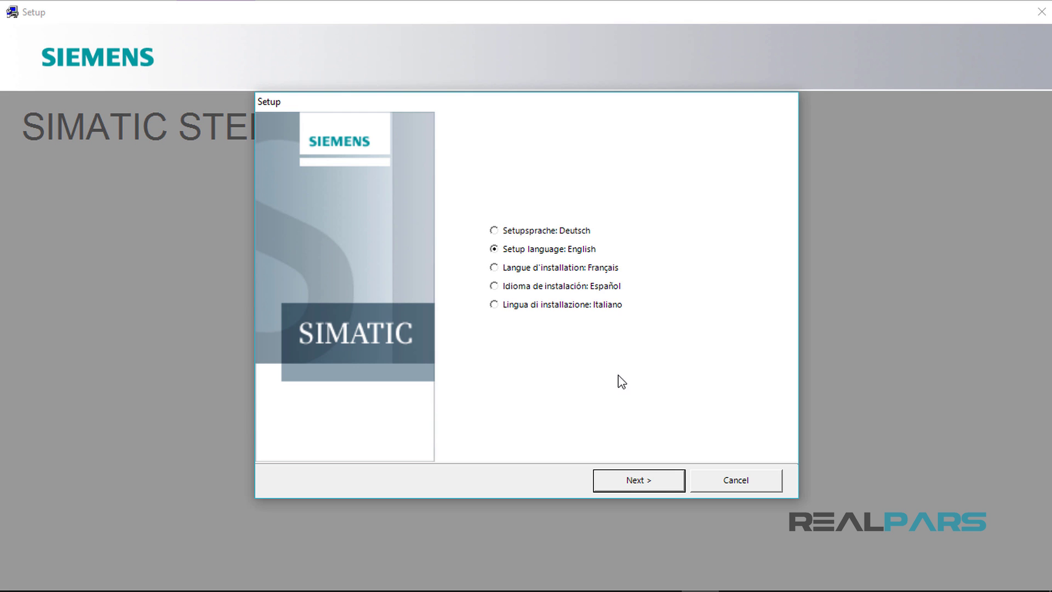
Step: Continue with English as setup language and accept the license conditions
click(626, 482)
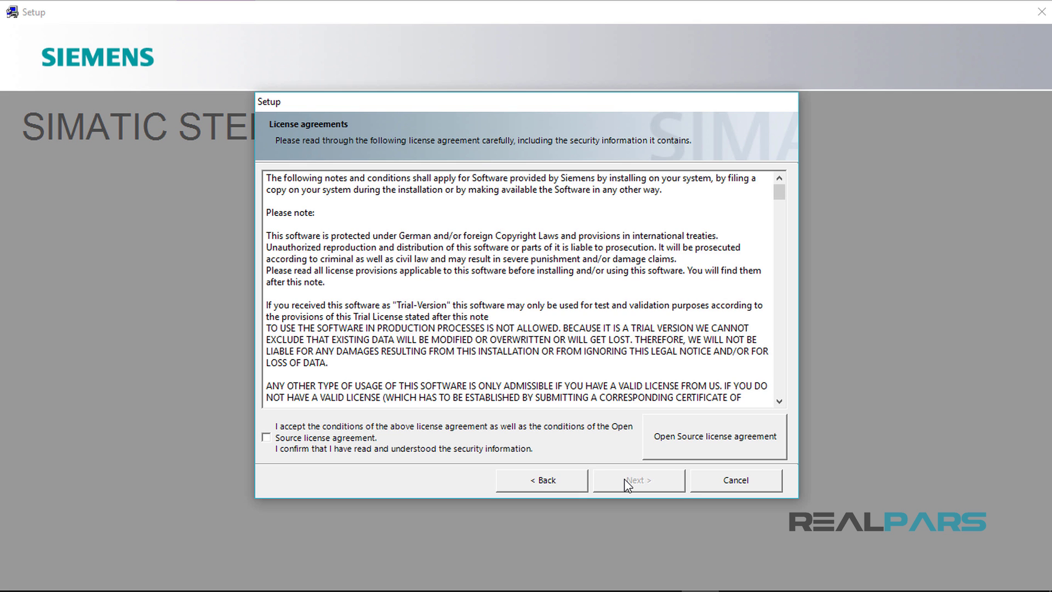
click(353, 445)
click(634, 483)
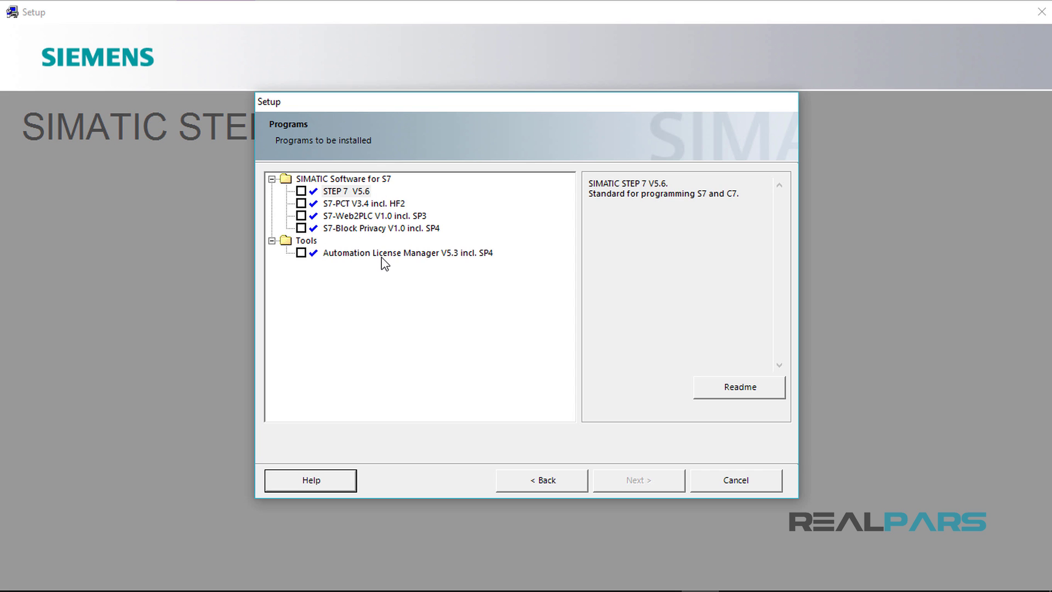
Step: Choose STEP 7 V5.6, S7-PCT, S7-Web2PLC and S7-Block Privacy for installation and continue
click(302, 192)
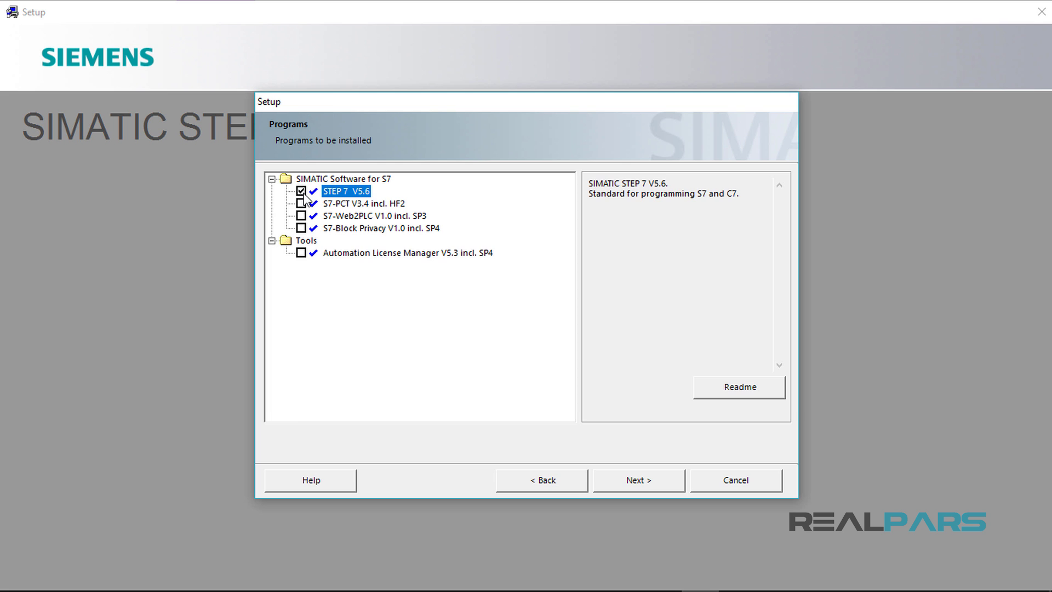
click(301, 203)
click(301, 228)
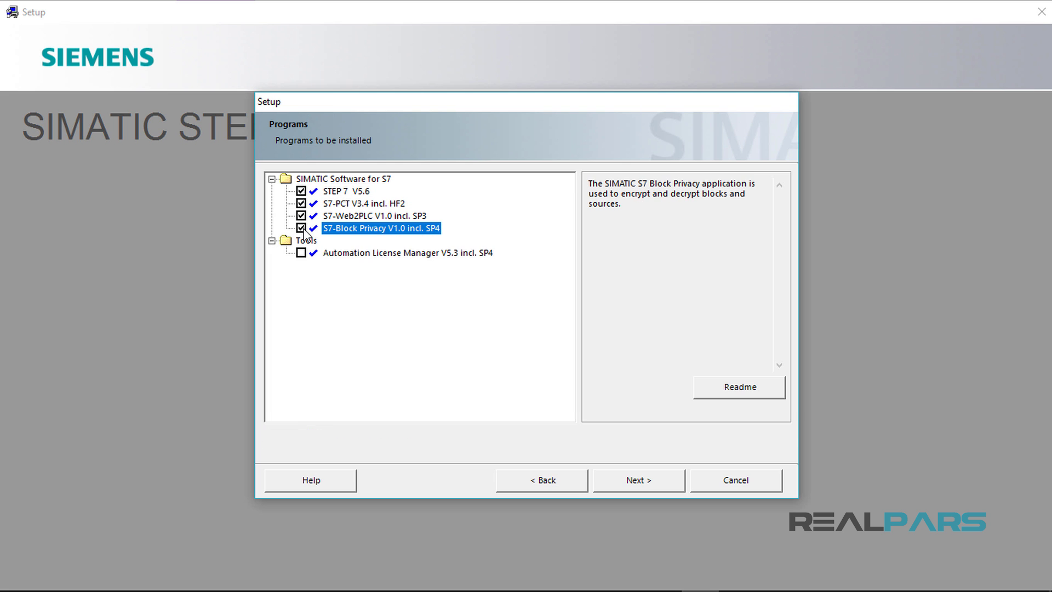
click(329, 254)
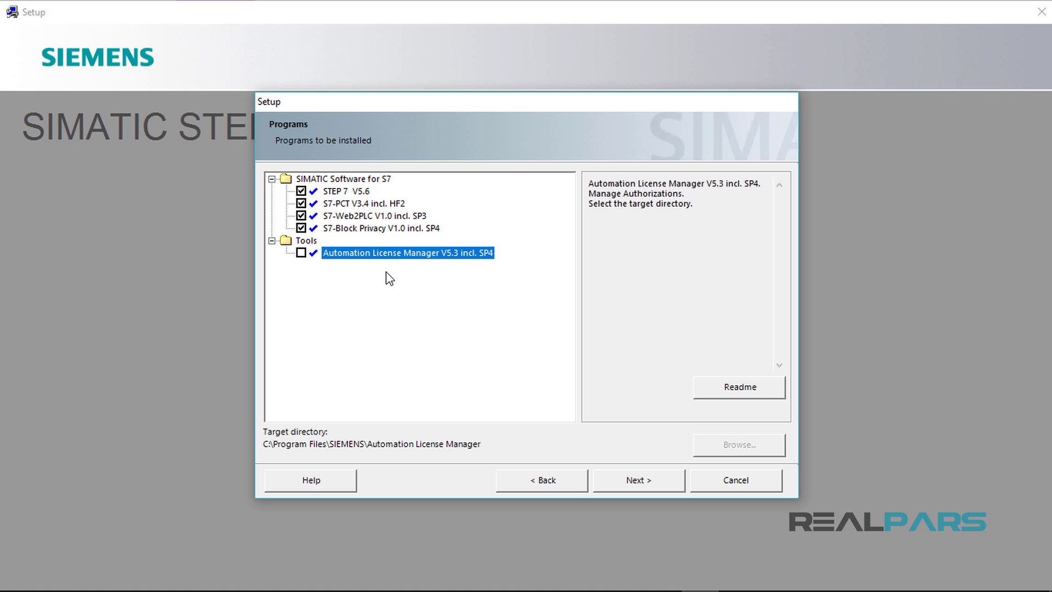
click(640, 486)
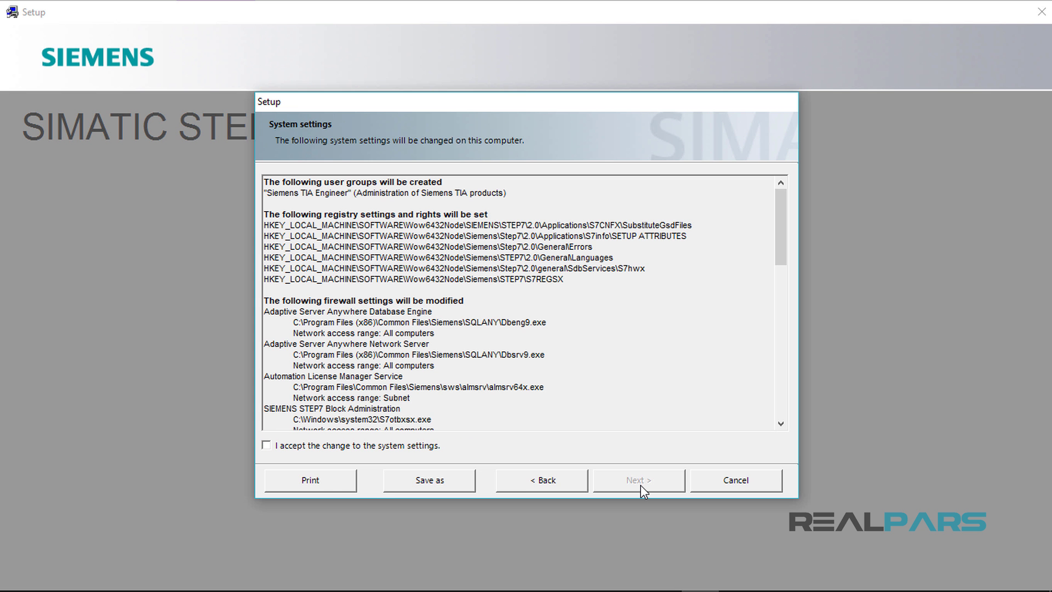
Step: Accept the system settings changes and start installing the selected programs
click(290, 447)
click(645, 484)
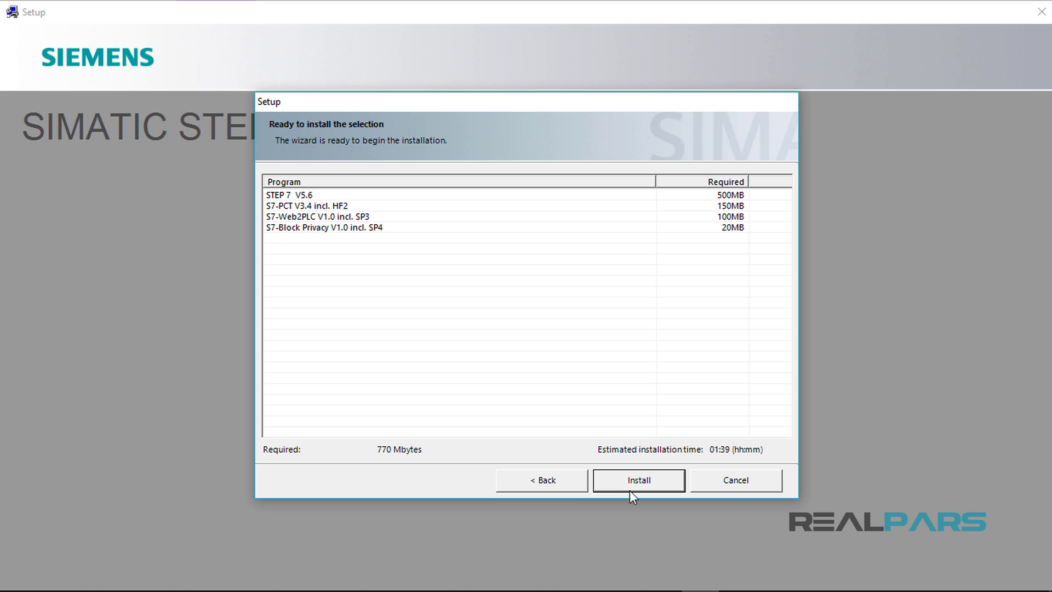
click(637, 484)
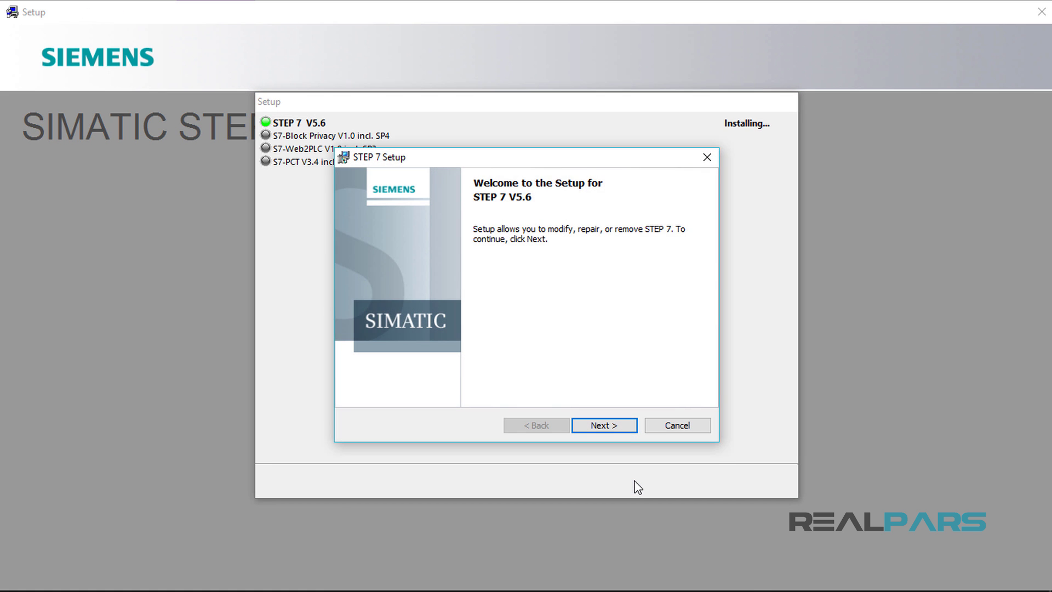
Step: Choose Remove in the STEP 7 V5.6 Program Maintenance options
click(606, 426)
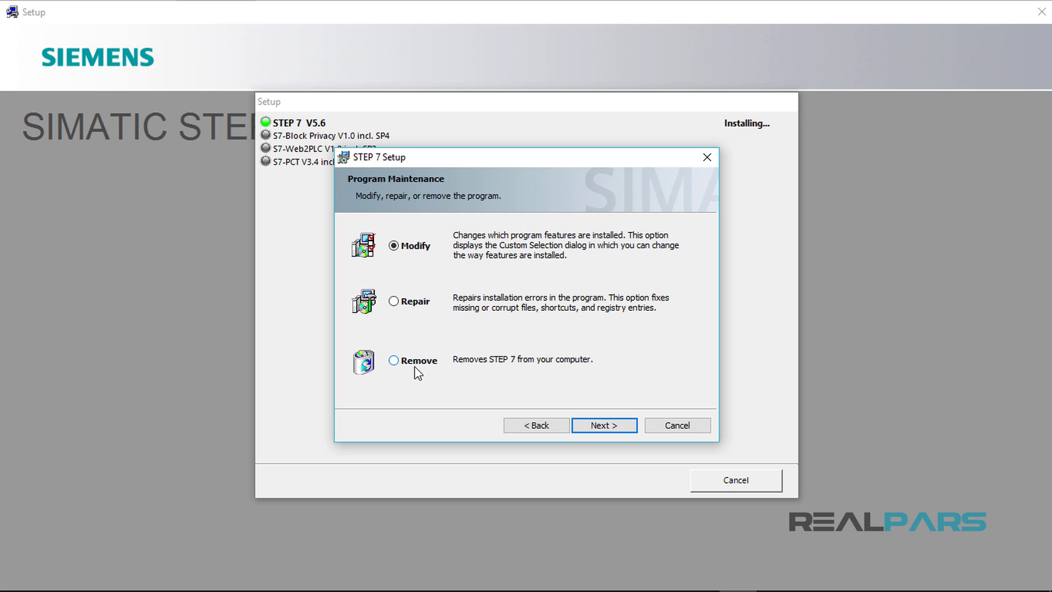
click(413, 366)
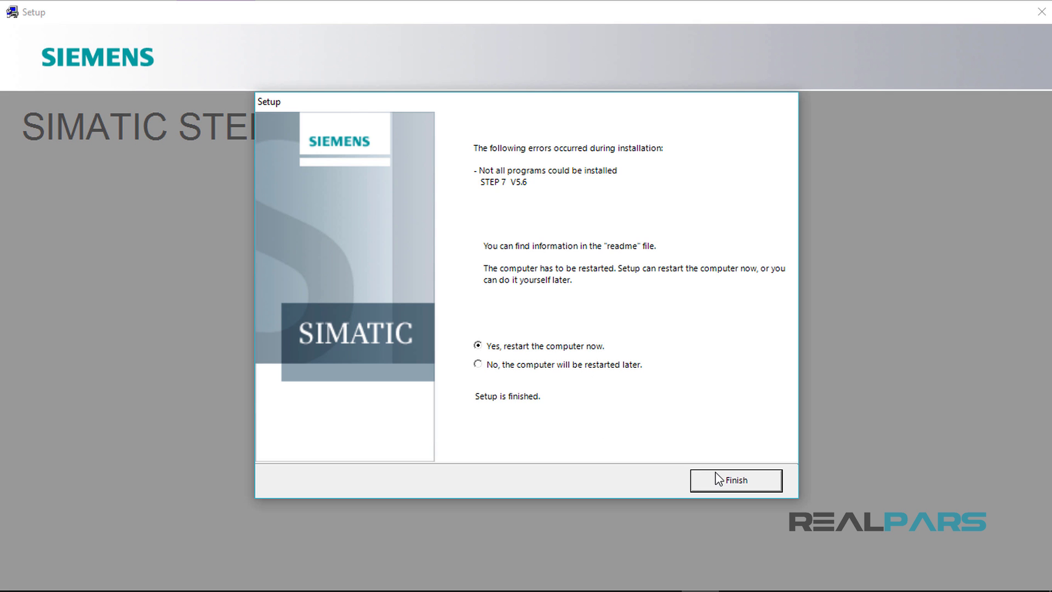
Step: Finish setup, relaunch the STEP 7 V5.6 Setup and accept the license conditions again
click(717, 481)
double_click(322, 135)
double_click(247, 405)
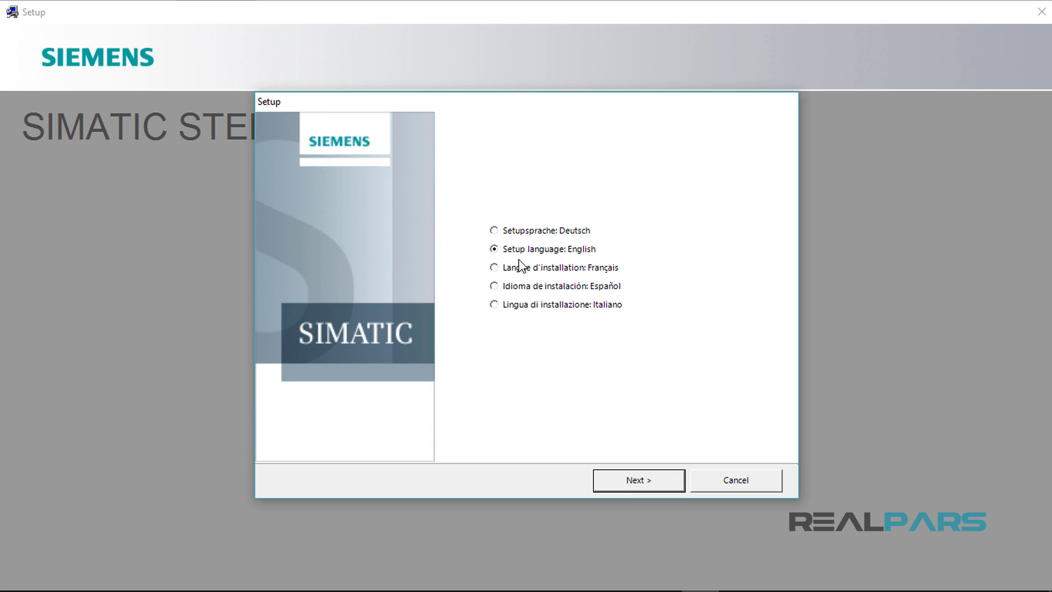
click(624, 478)
click(264, 434)
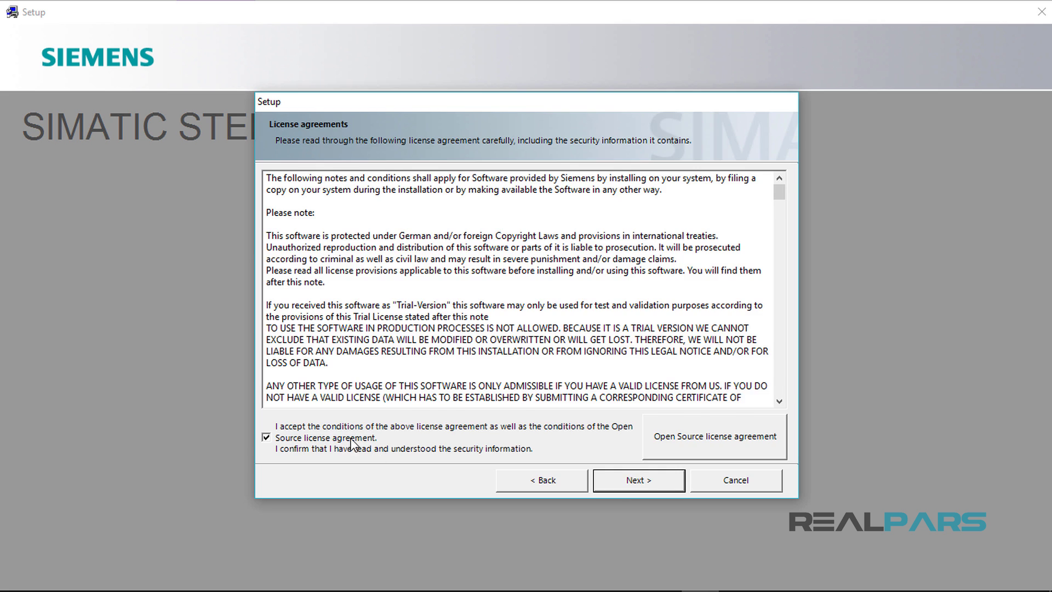
click(639, 479)
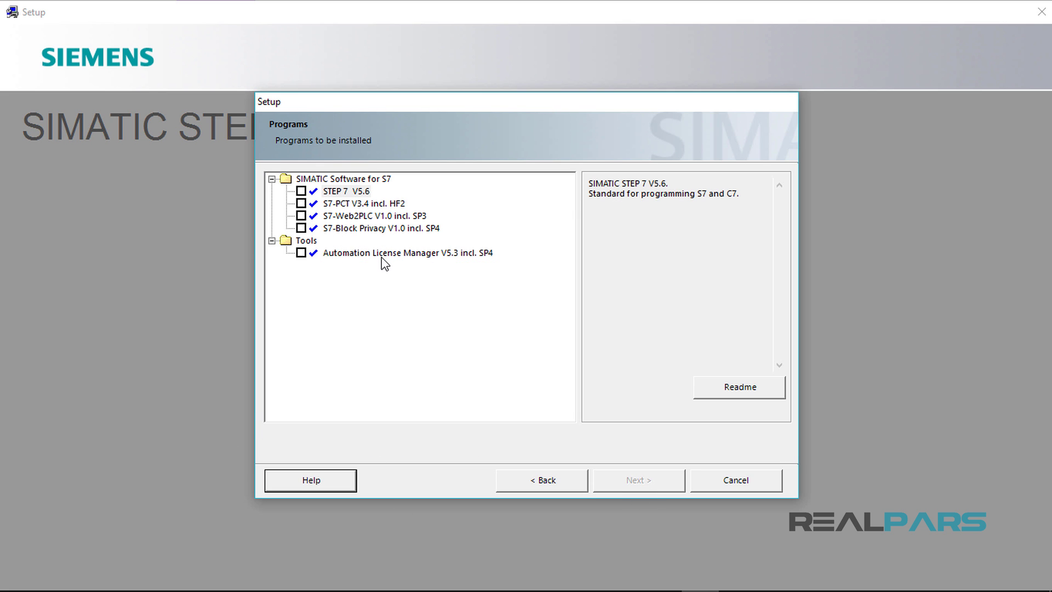
Step: Reinstall STEP 7 V5.6, S7-PCT, S7-Web2PLC and S7-Block Privacy
click(301, 191)
click(302, 203)
click(301, 216)
click(302, 228)
click(337, 252)
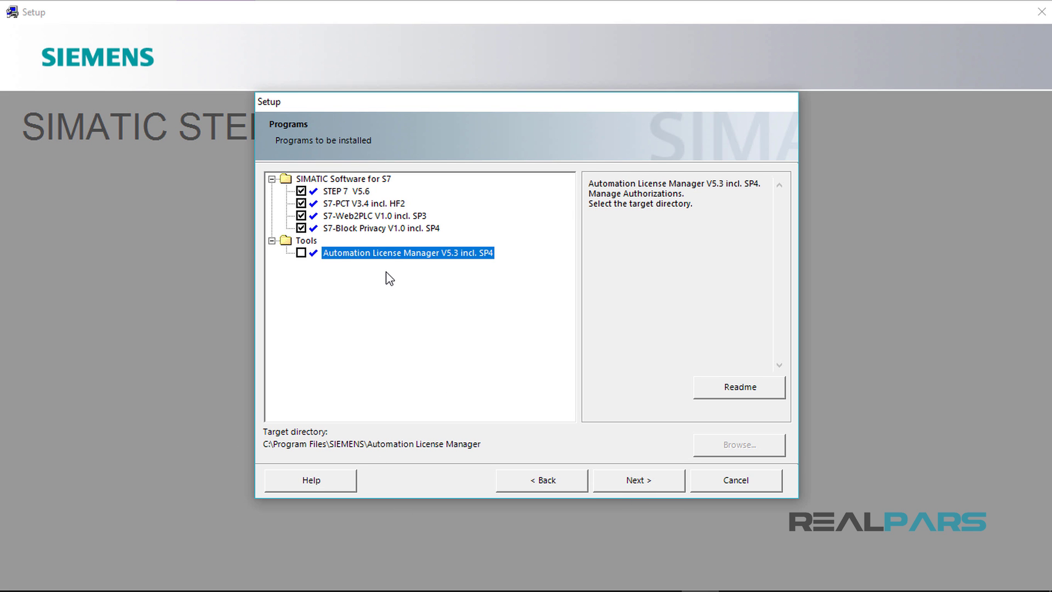
click(641, 482)
click(644, 483)
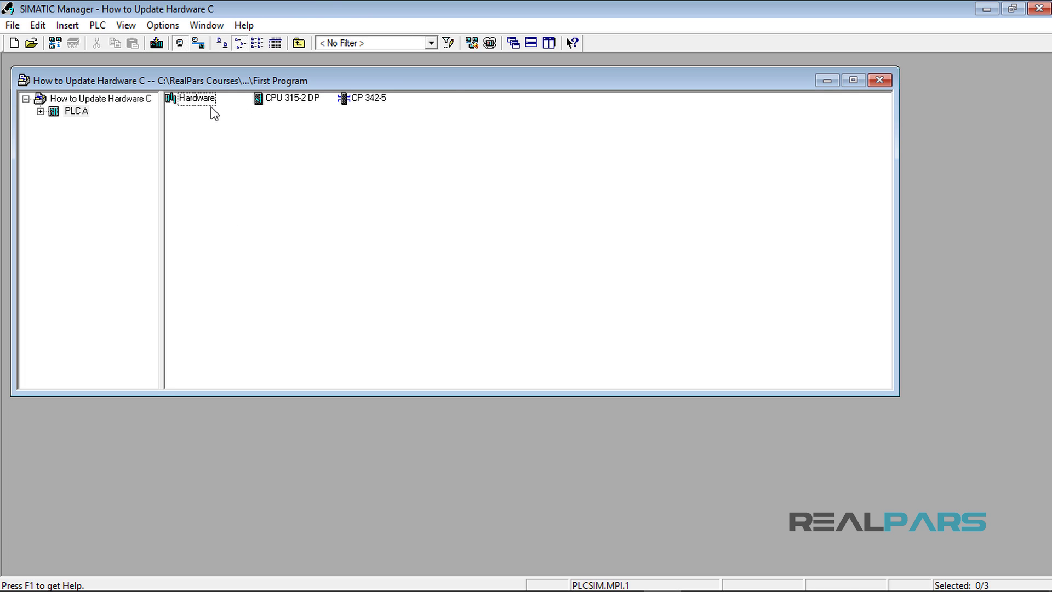
Step: Open PLC A's hardware configuration and expand the SIMATIC 300 and SIMATIC 400 catalog folders
double_click(191, 99)
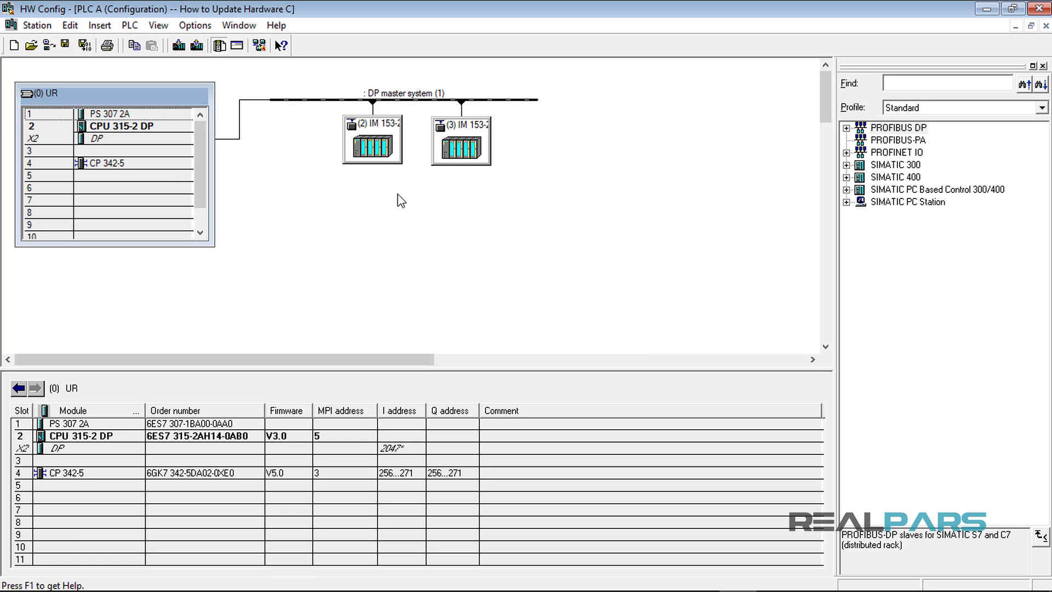
click(888, 165)
click(846, 166)
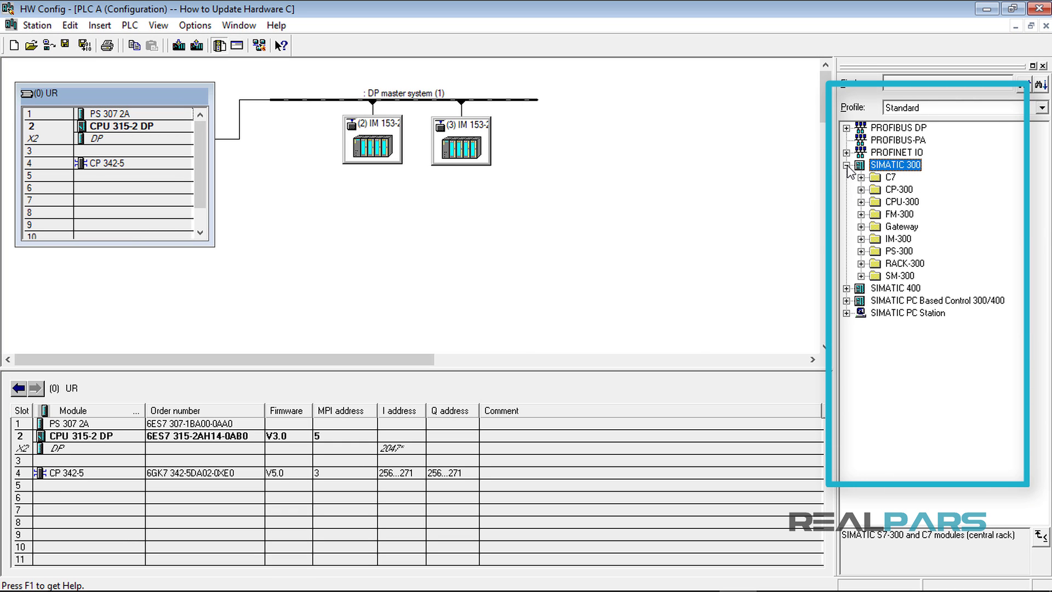
click(859, 290)
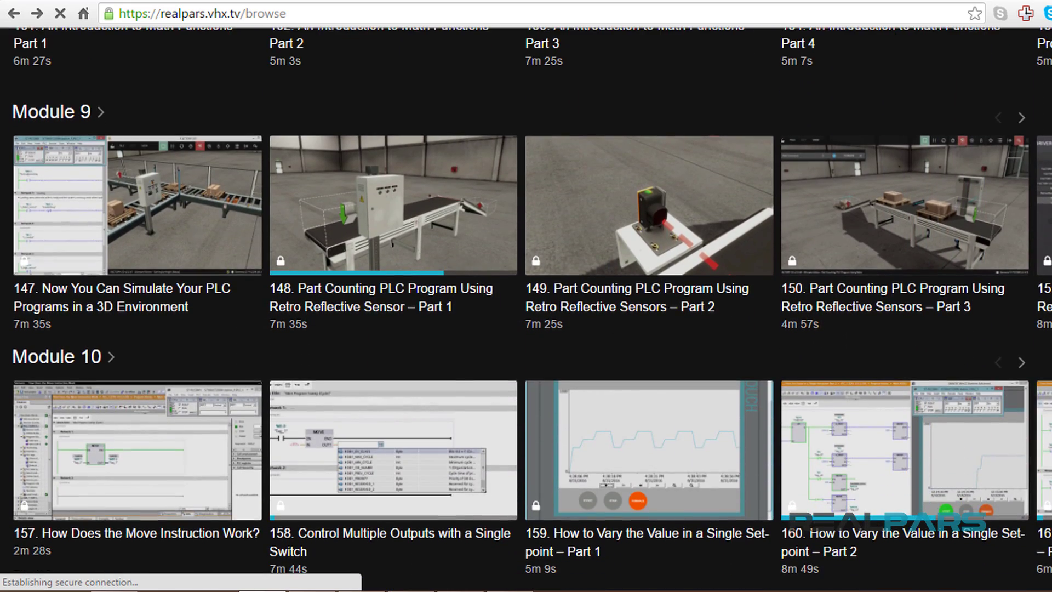
mouse_move(903, 450)
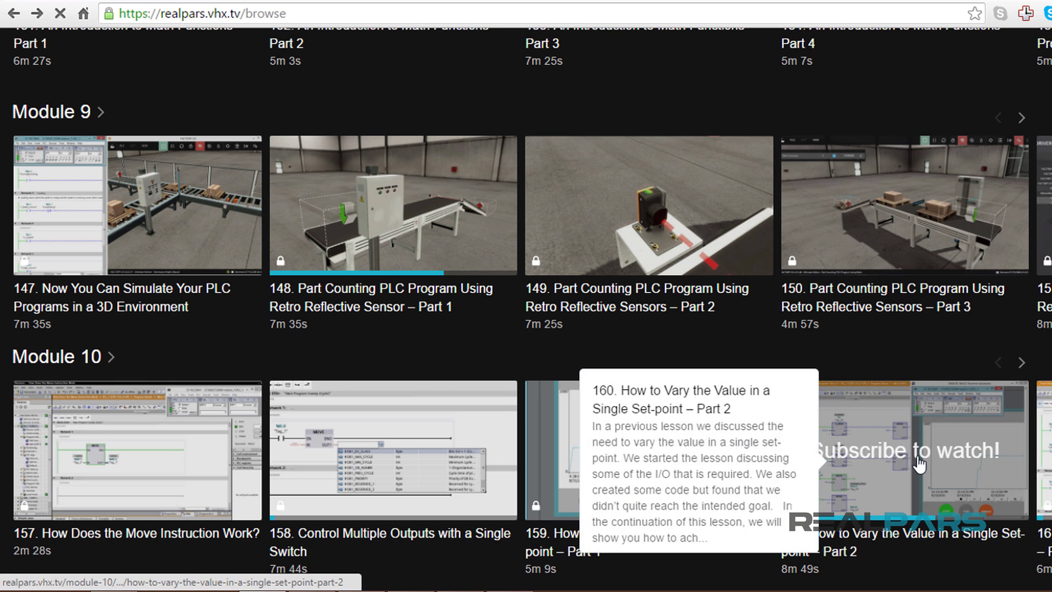
Step: Show more Module 10 lessons and bring up the lesson player's quality and subtitle options
click(1023, 364)
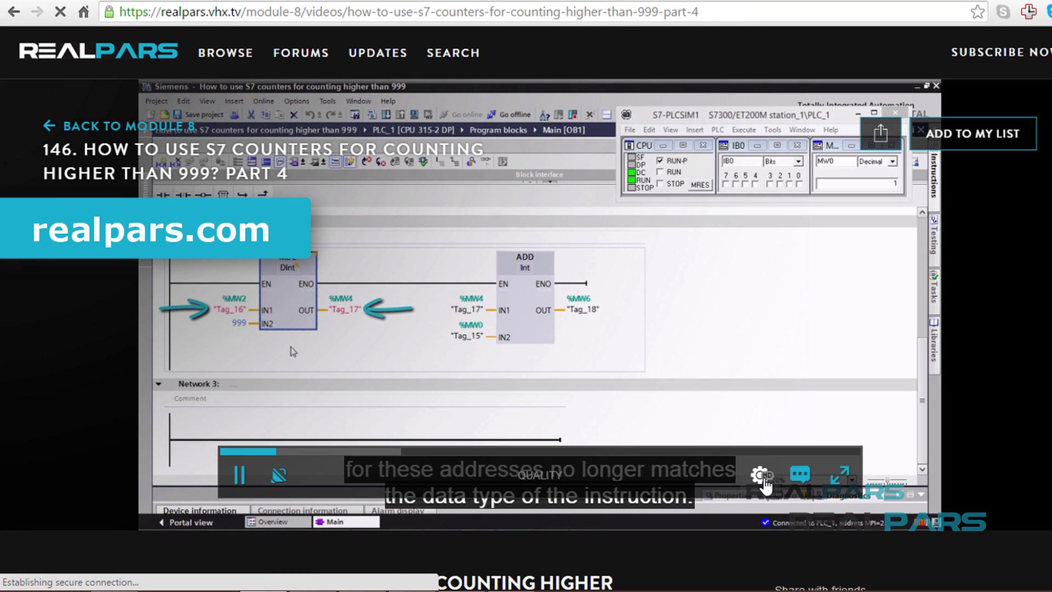
click(764, 481)
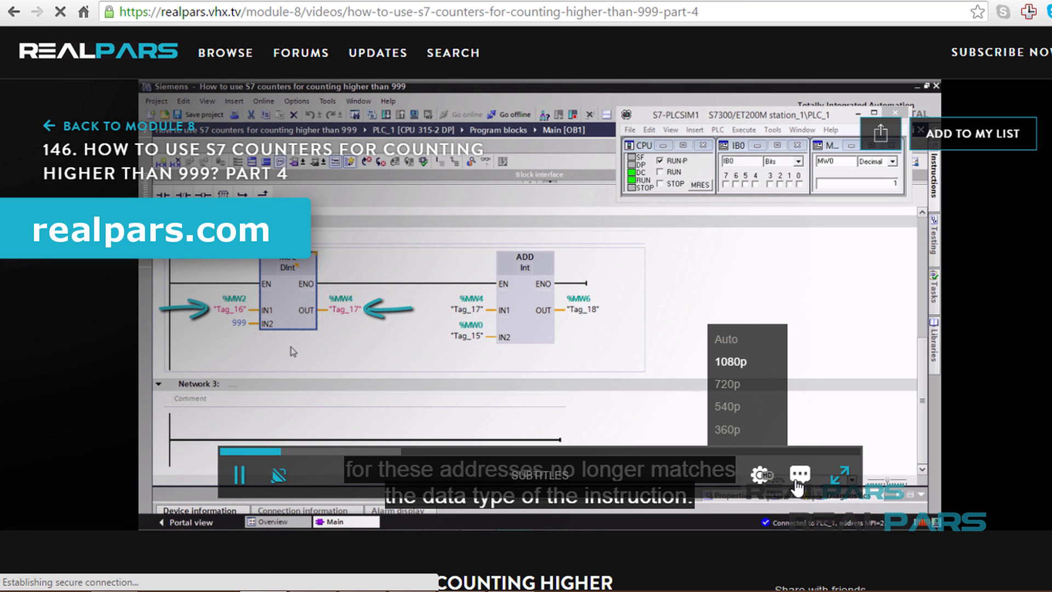
click(800, 474)
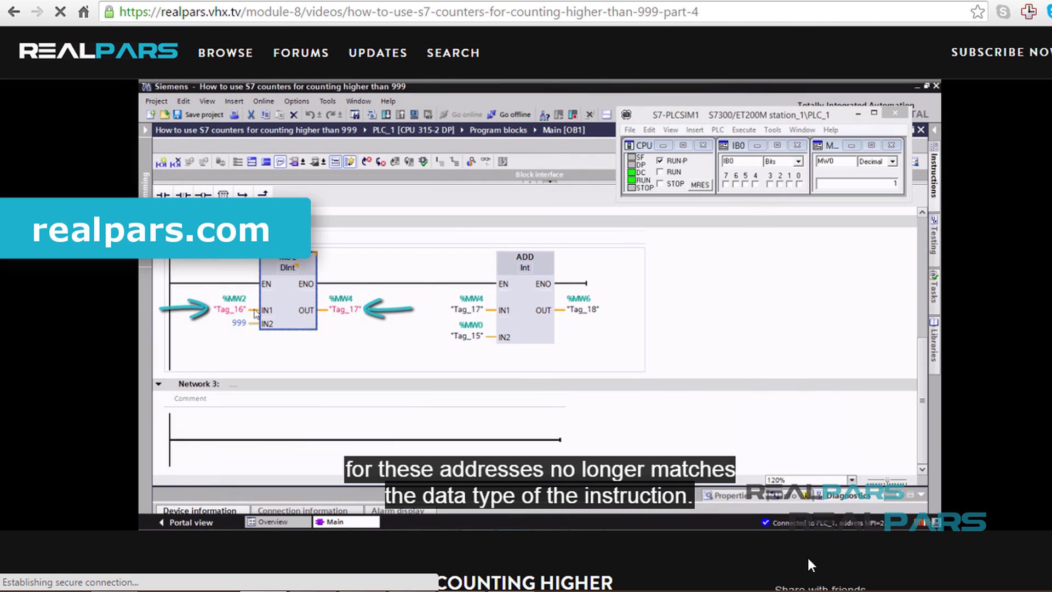